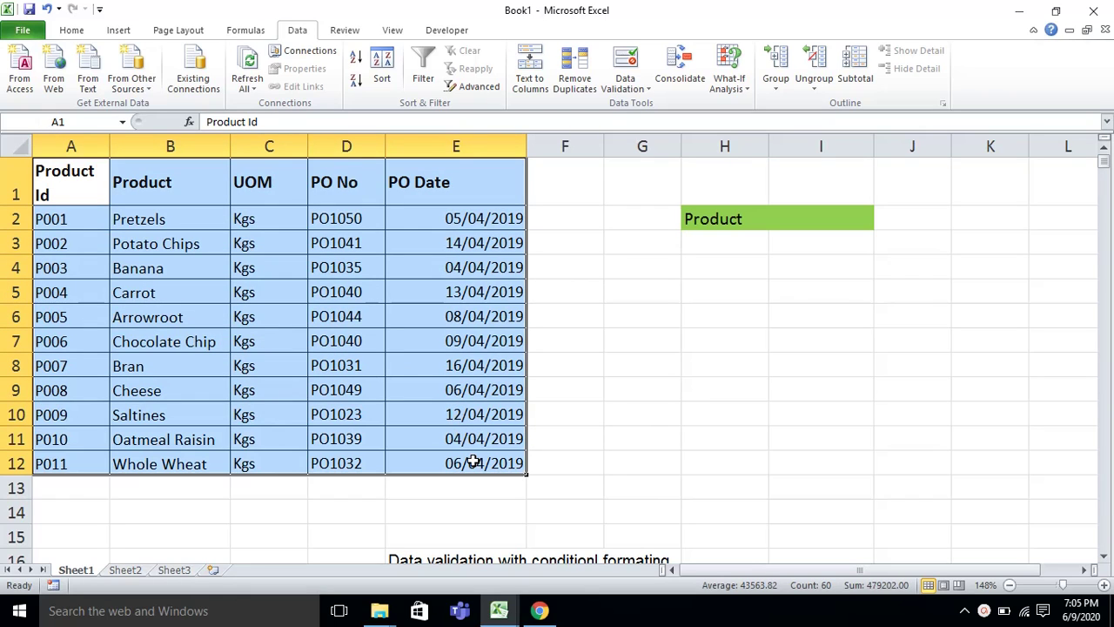
{"action": "left_click", "coordinate": [214, 250]}
{"action": "left_click_drag", "start_coordinate": [198, 211], "coordinate": [203, 441]}
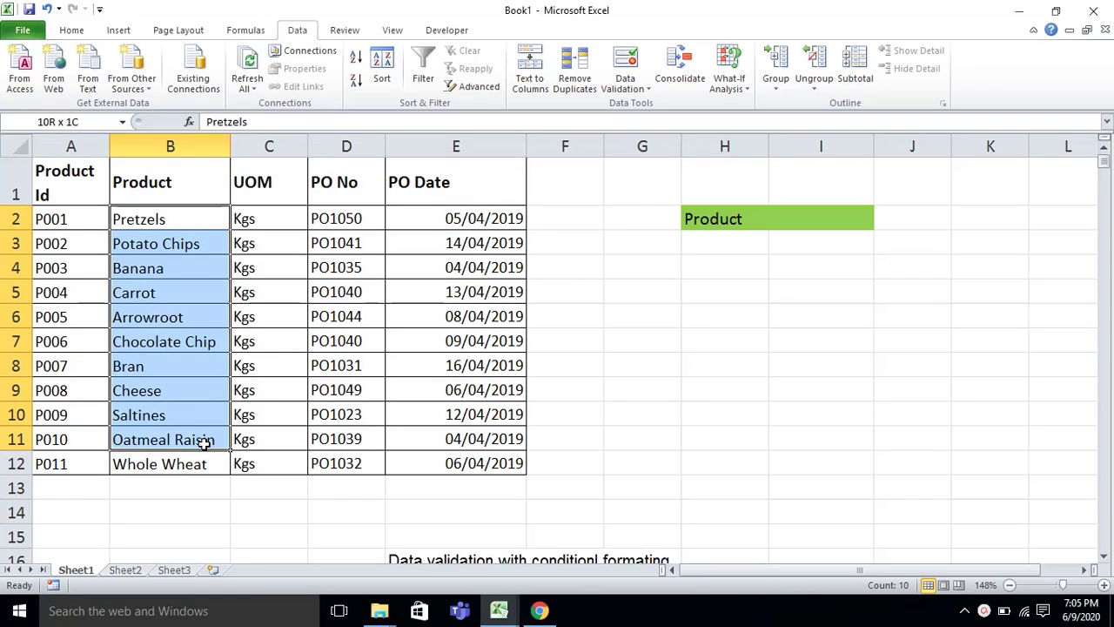
{"action": "left_click_drag", "start_coordinate": [72, 219], "coordinate": [87, 317]}
{"action": "left_click", "coordinate": [740, 218]}
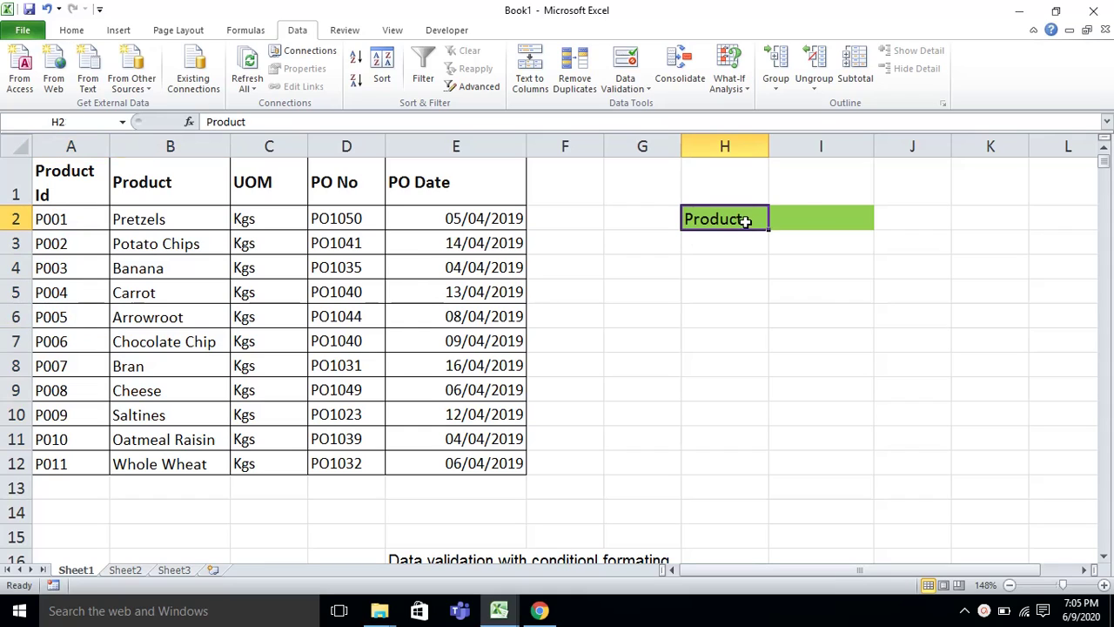
{"action": "left_click", "coordinate": [815, 215]}
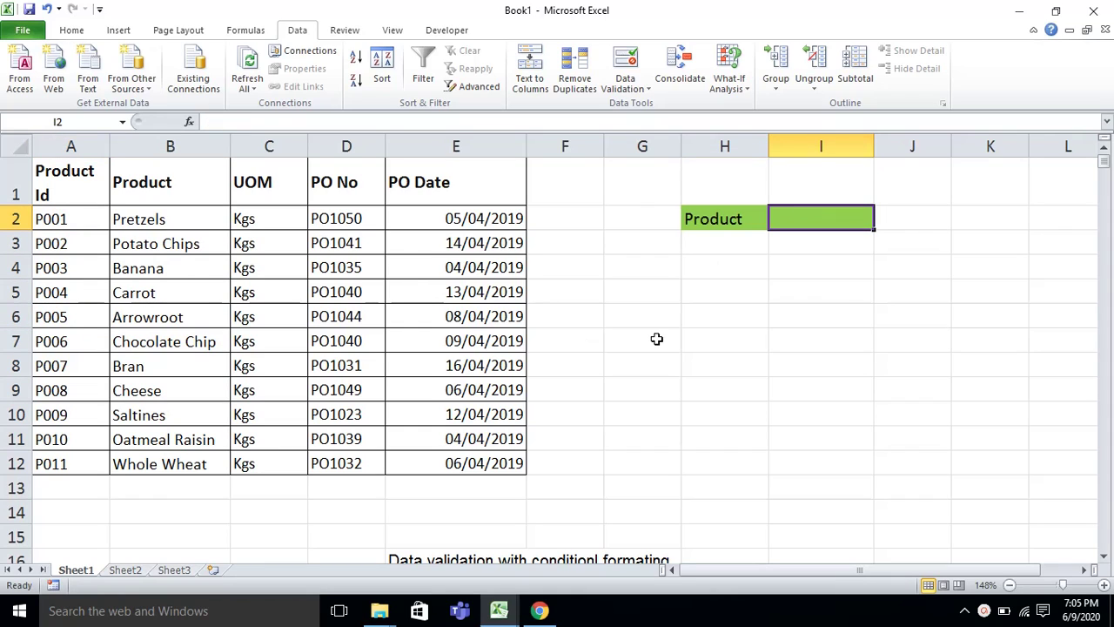
{"action": "left_click", "coordinate": [421, 332]}
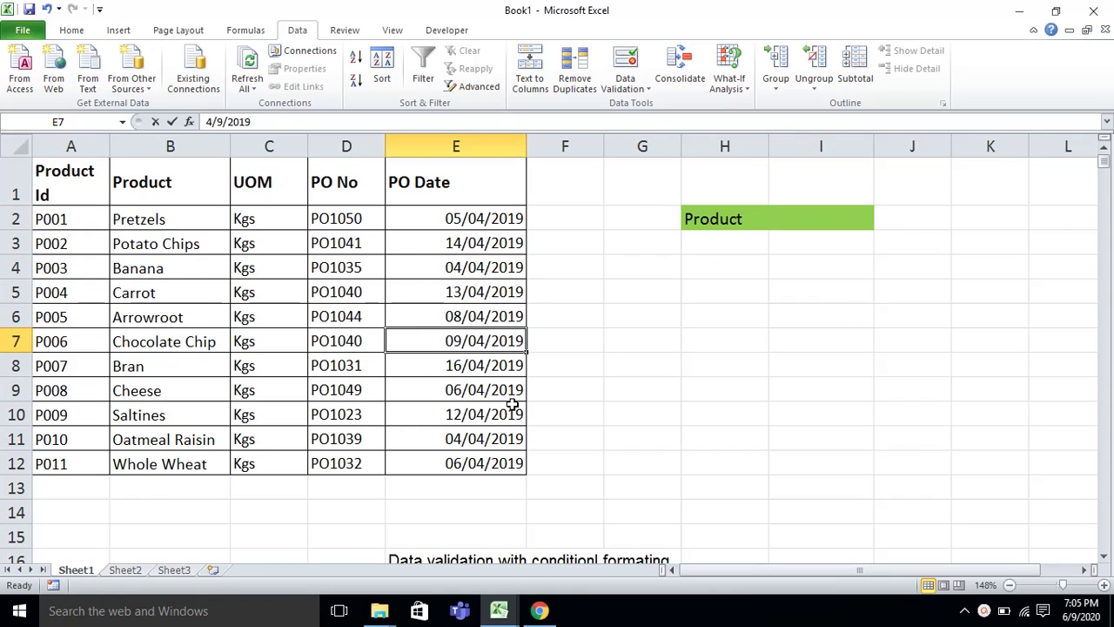
{"action": "key", "text": "F2"}
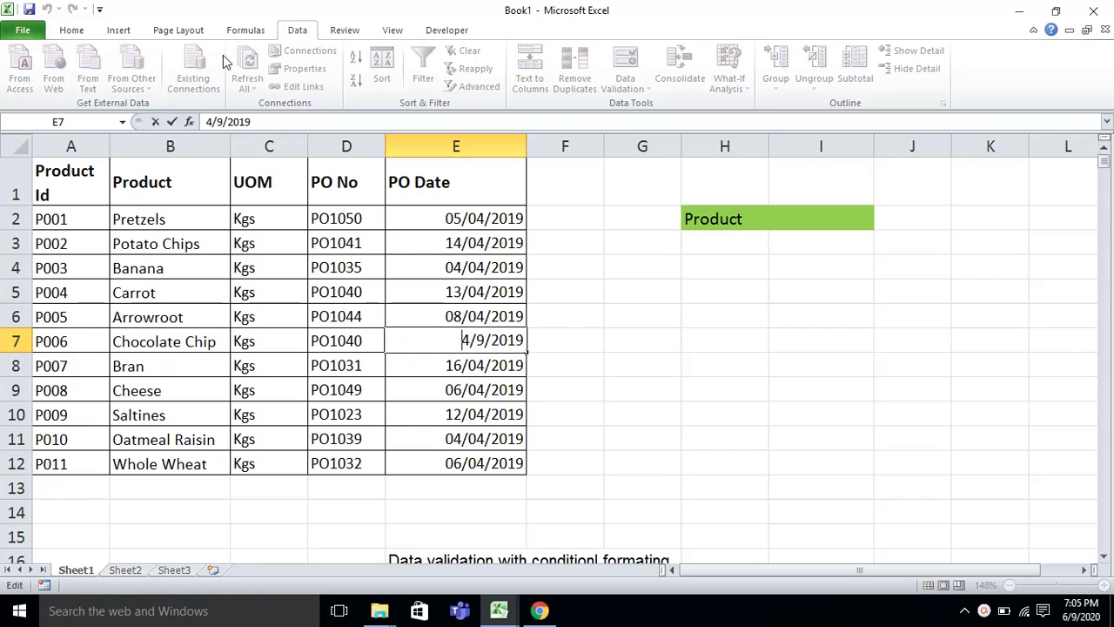
{"action": "left_click", "coordinate": [264, 31]}
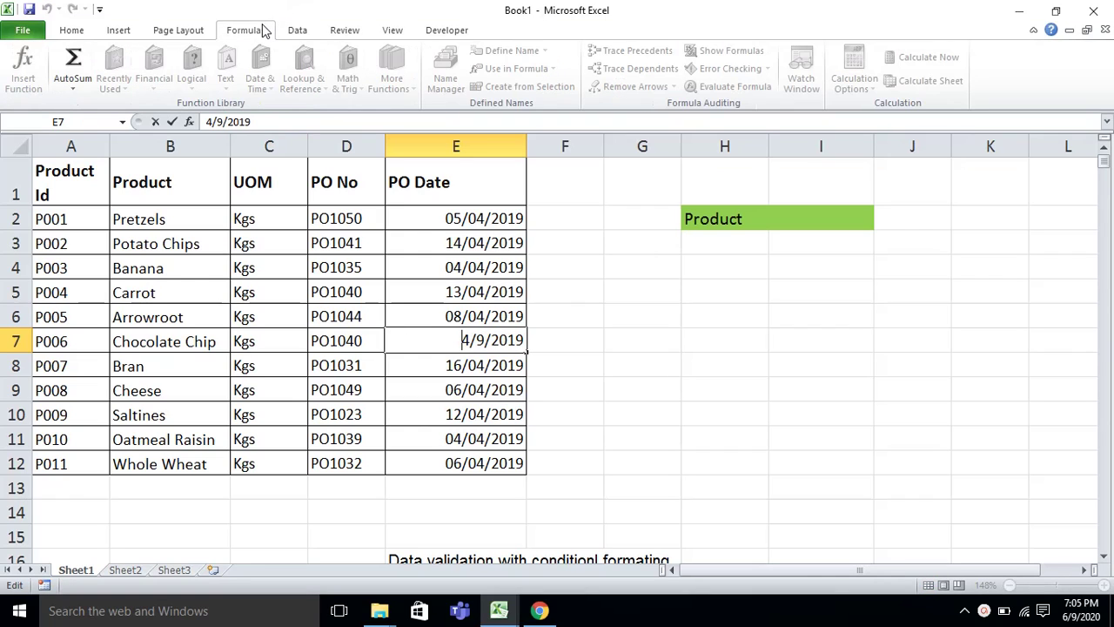
{"action": "left_click", "coordinate": [296, 30]}
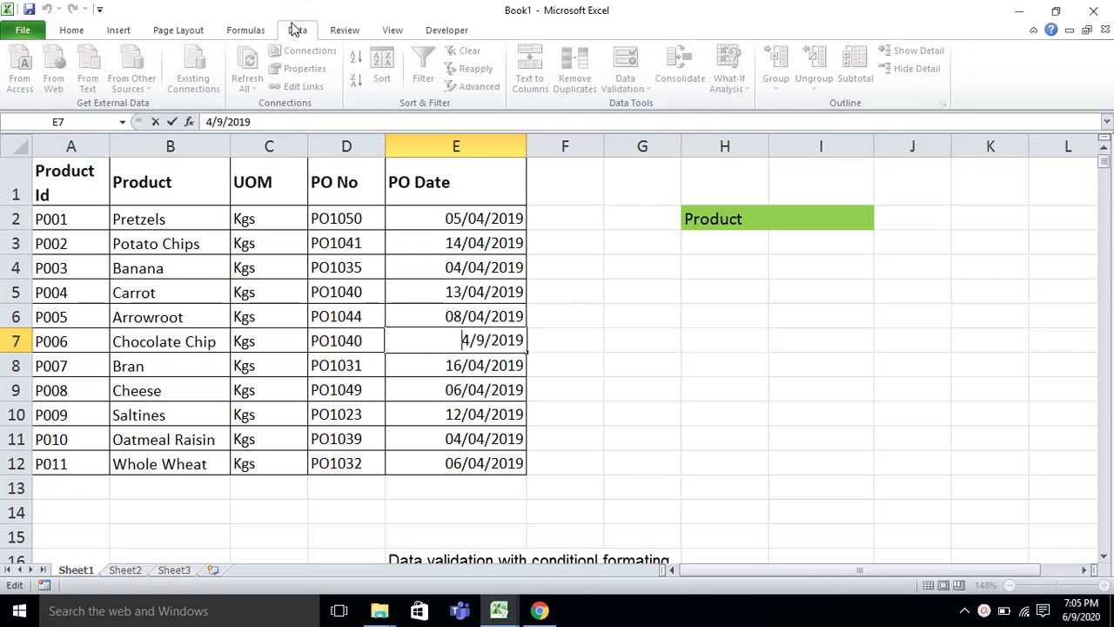
{"action": "left_click", "coordinate": [687, 422]}
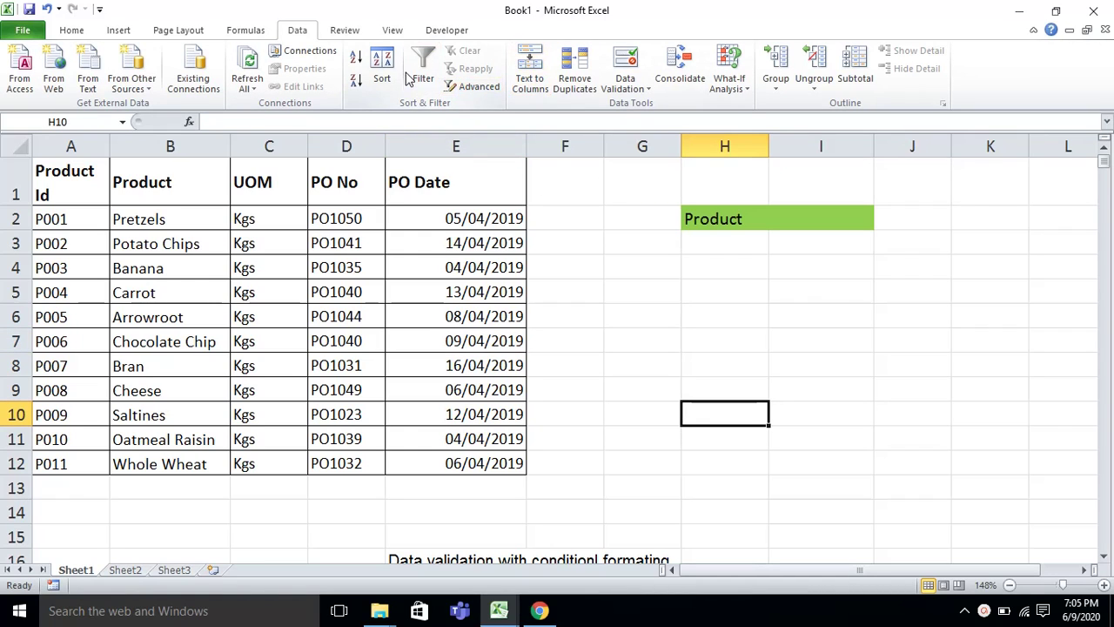
Step: Add list data validation to cell I2 with the source entries carrot, cheese and whole wheat
{"action": "left_click", "coordinate": [788, 213]}
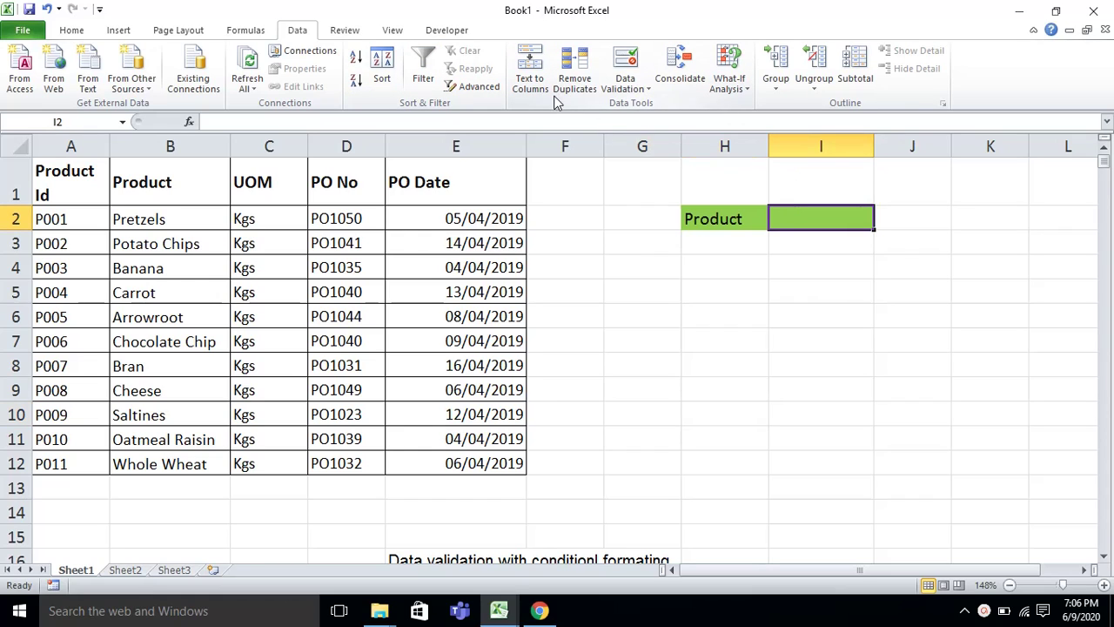
{"action": "left_click", "coordinate": [633, 86]}
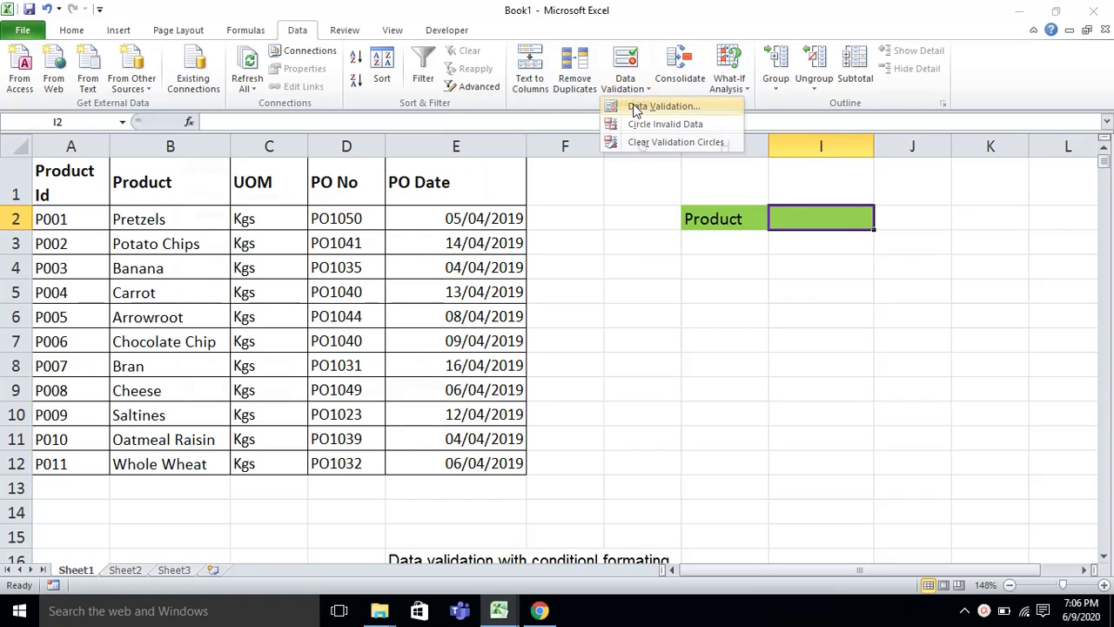
{"action": "left_click", "coordinate": [634, 106]}
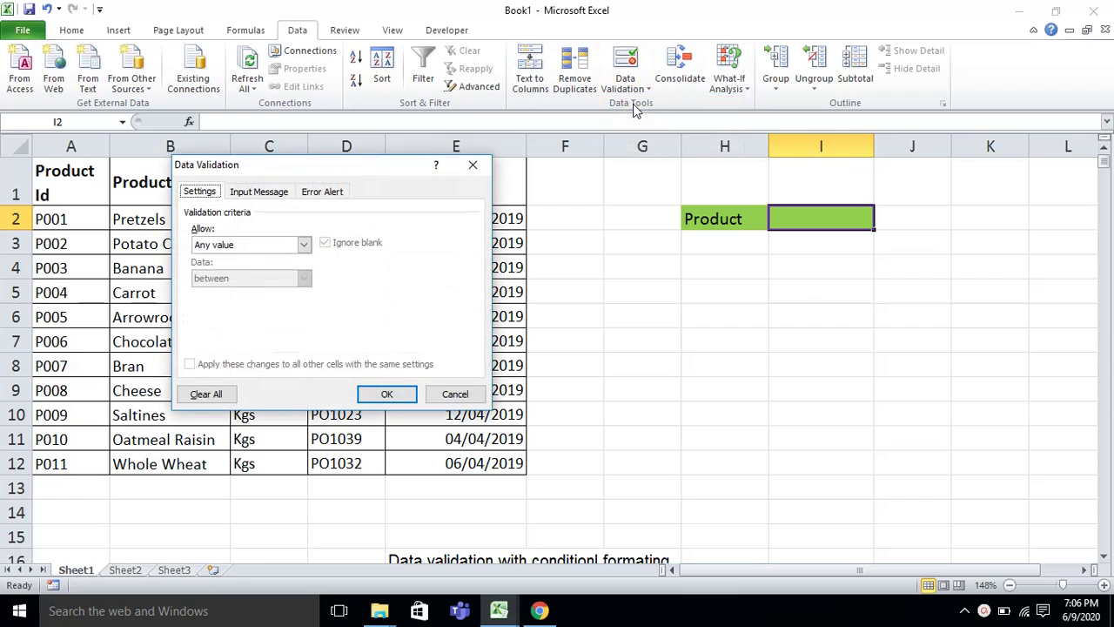
{"action": "left_click", "coordinate": [304, 246]}
{"action": "left_click", "coordinate": [217, 291]}
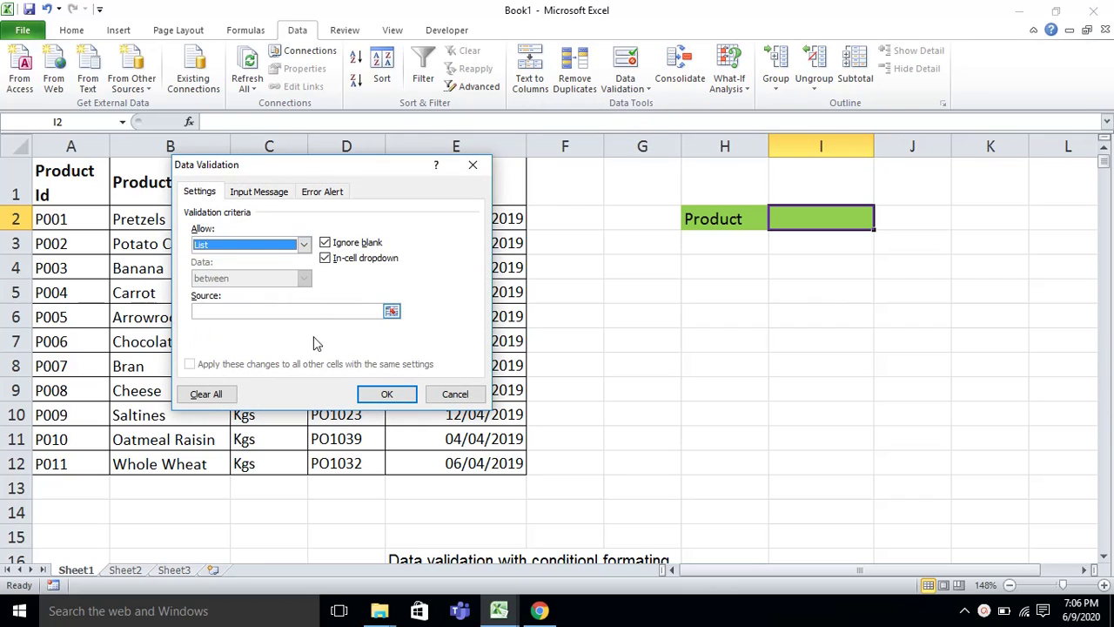
{"action": "left_click", "coordinate": [311, 310]}
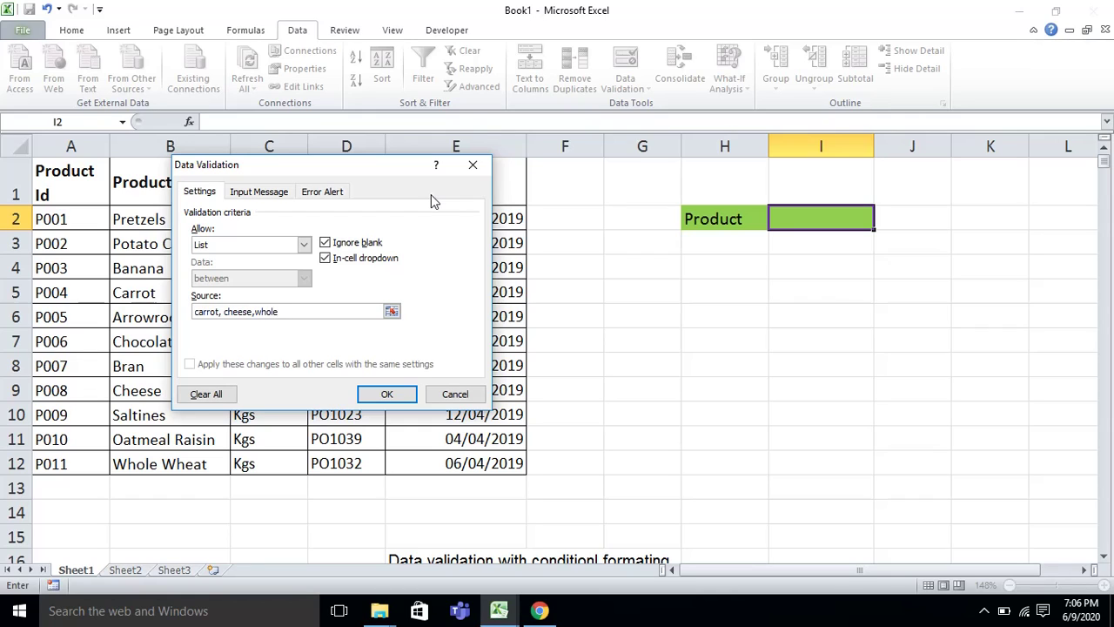
{"action": "type", "text": "heat"}
{"action": "left_click", "coordinate": [386, 394]}
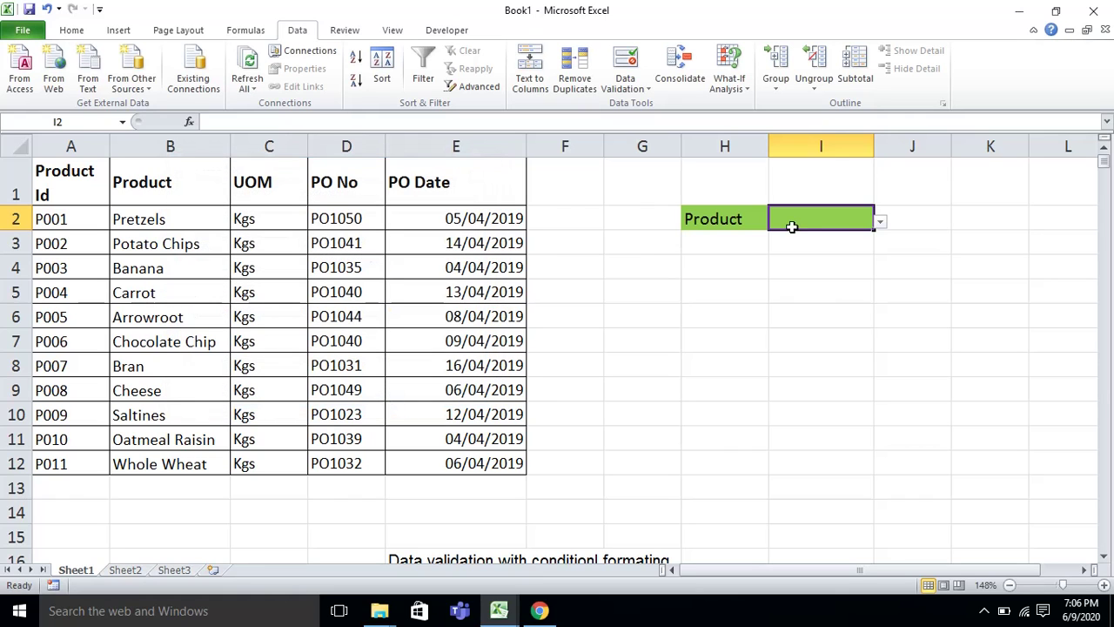
Step: Try the product dropdown in cell I2 by choosing whole wheat and switching it to carrot
{"action": "left_click", "coordinate": [880, 222]}
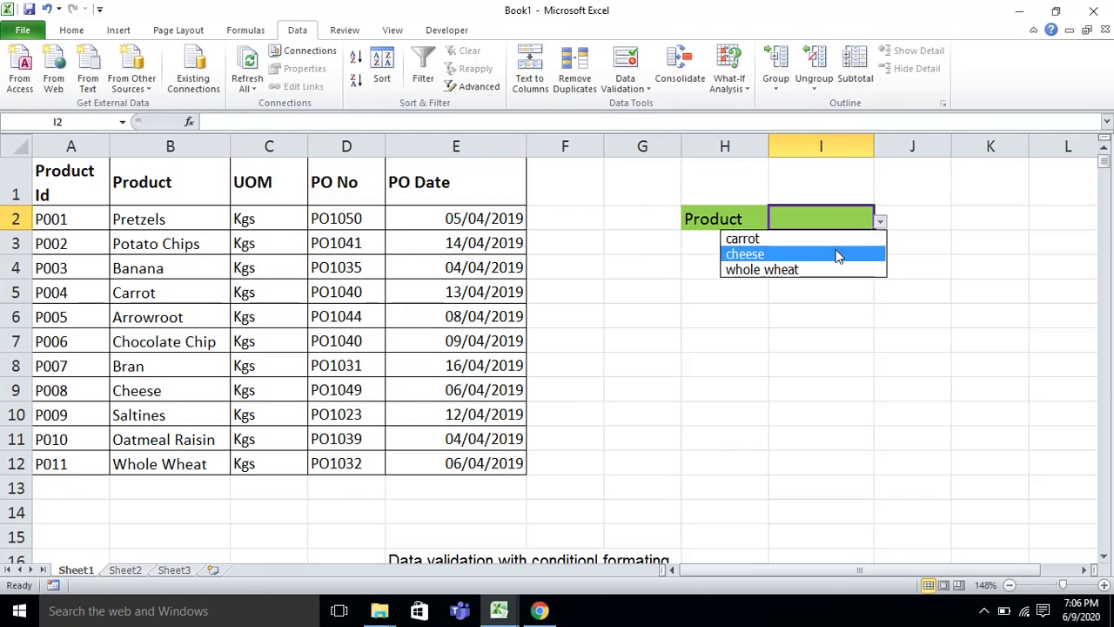
{"action": "left_click", "coordinate": [836, 269]}
{"action": "left_click", "coordinate": [881, 222]}
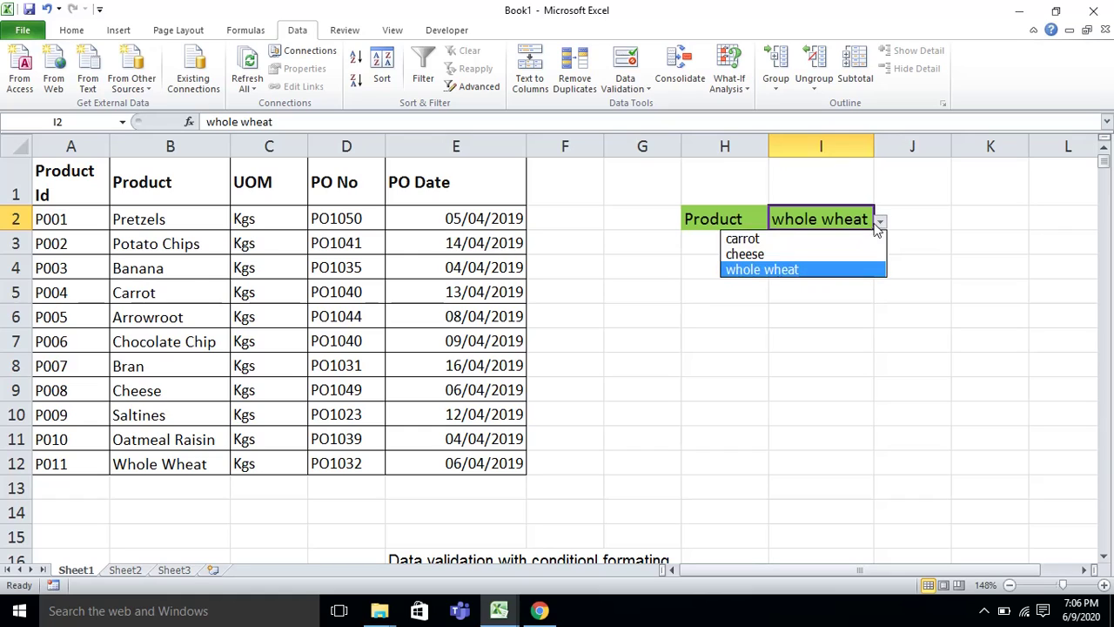
{"action": "left_click", "coordinate": [835, 241]}
{"action": "left_click", "coordinate": [831, 285]}
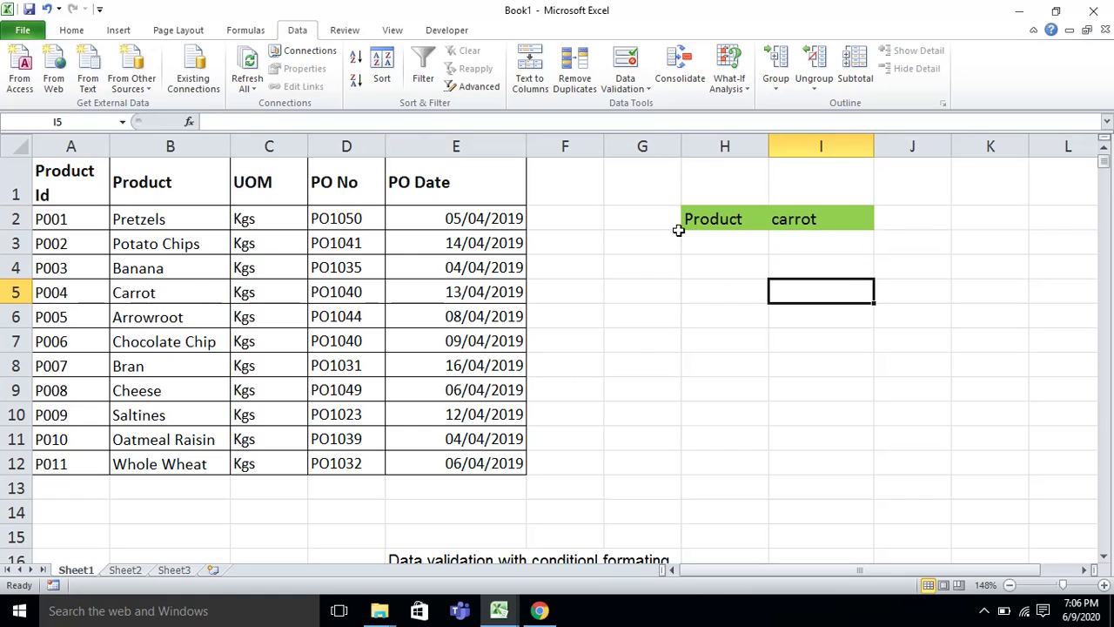
{"action": "left_click", "coordinate": [786, 223]}
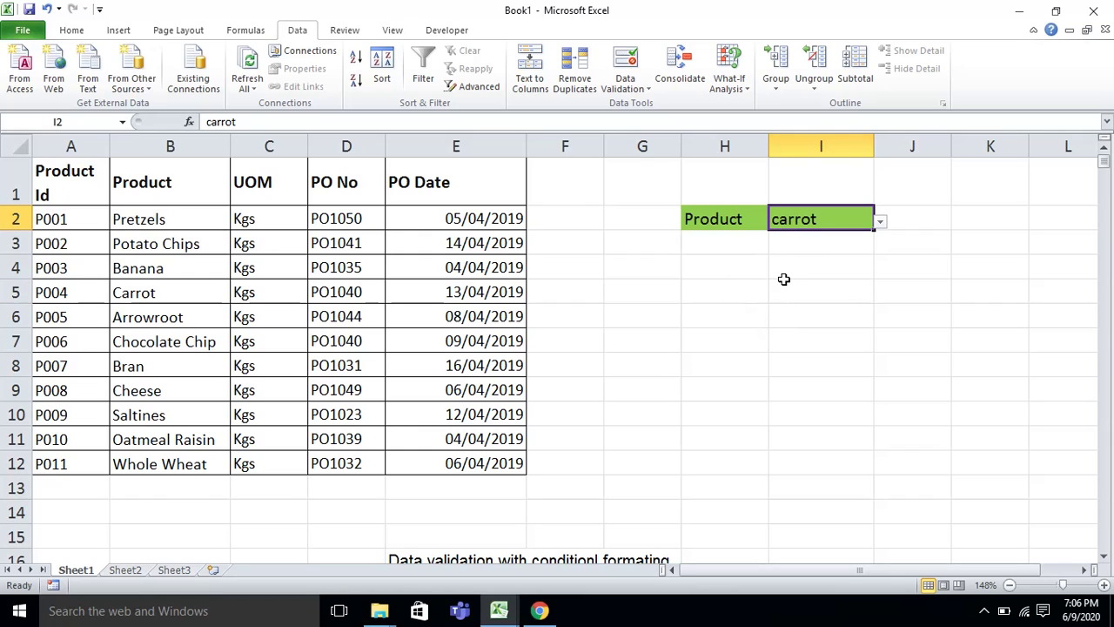
Step: Create a formula-based conditional formatting rule for A2:E12 with the formula =$B2=$I$2
{"action": "left_click_drag", "start_coordinate": [84, 221], "coordinate": [447, 455]}
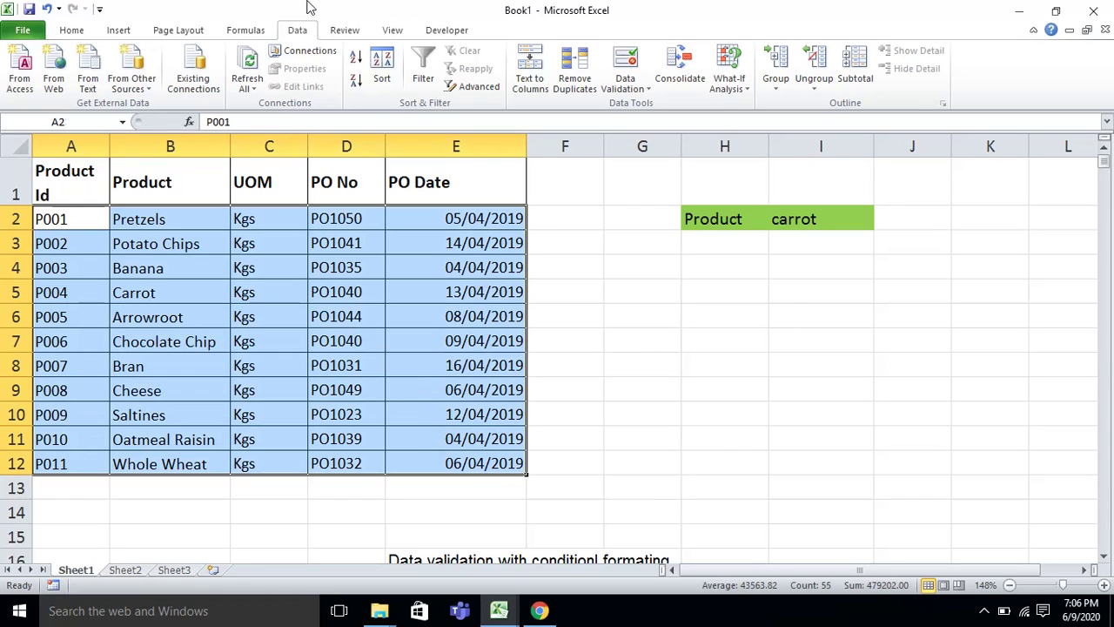
{"action": "left_click", "coordinate": [76, 31]}
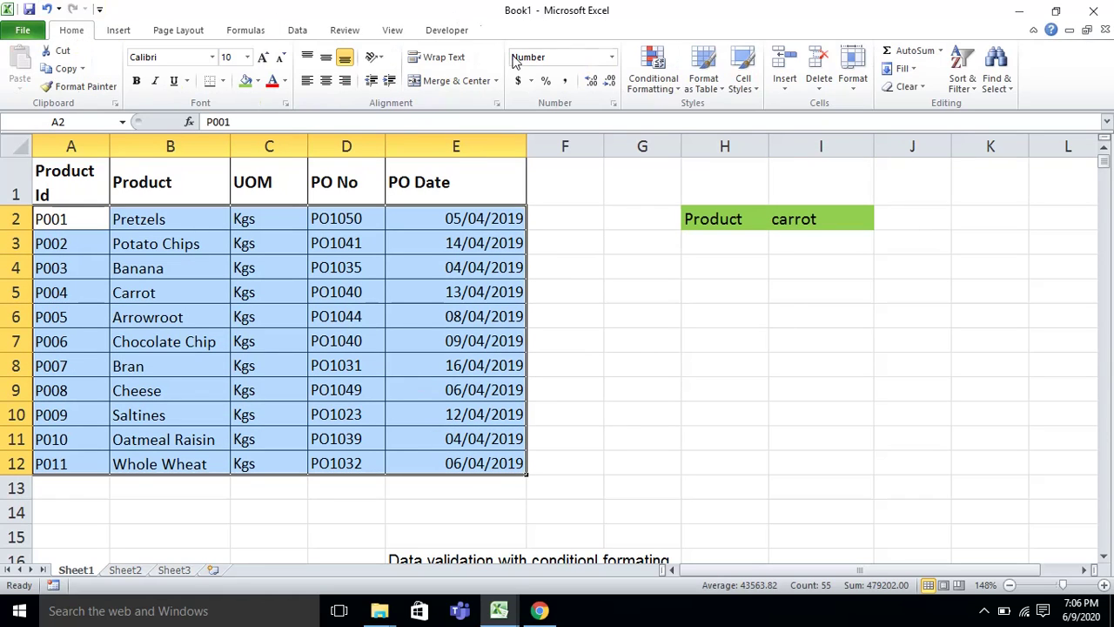
{"action": "left_click", "coordinate": [653, 82]}
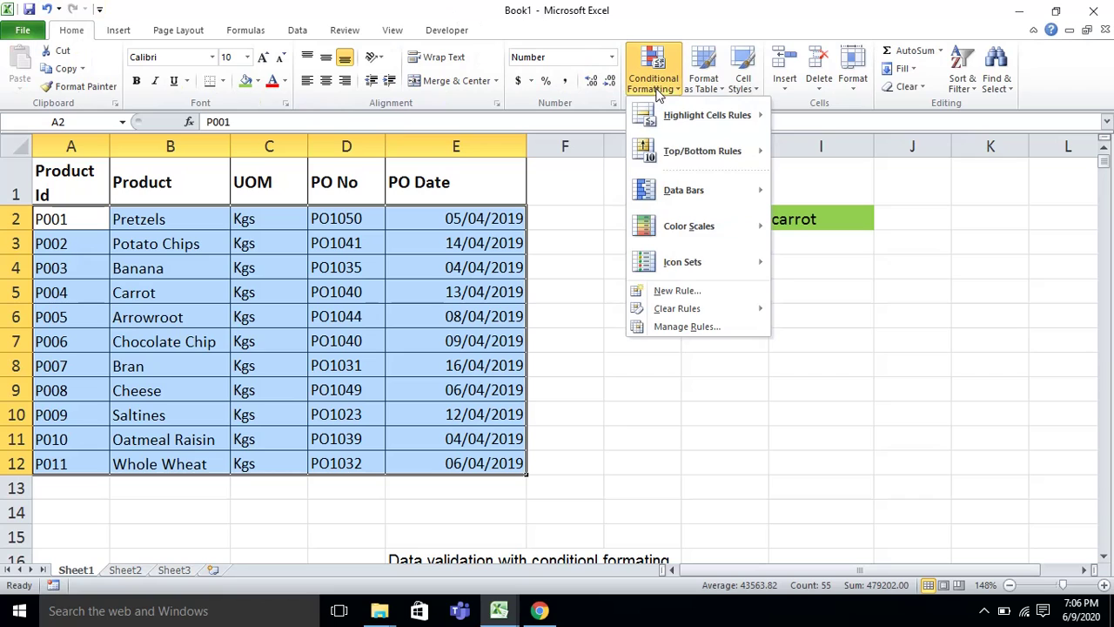
{"action": "left_click", "coordinate": [683, 292]}
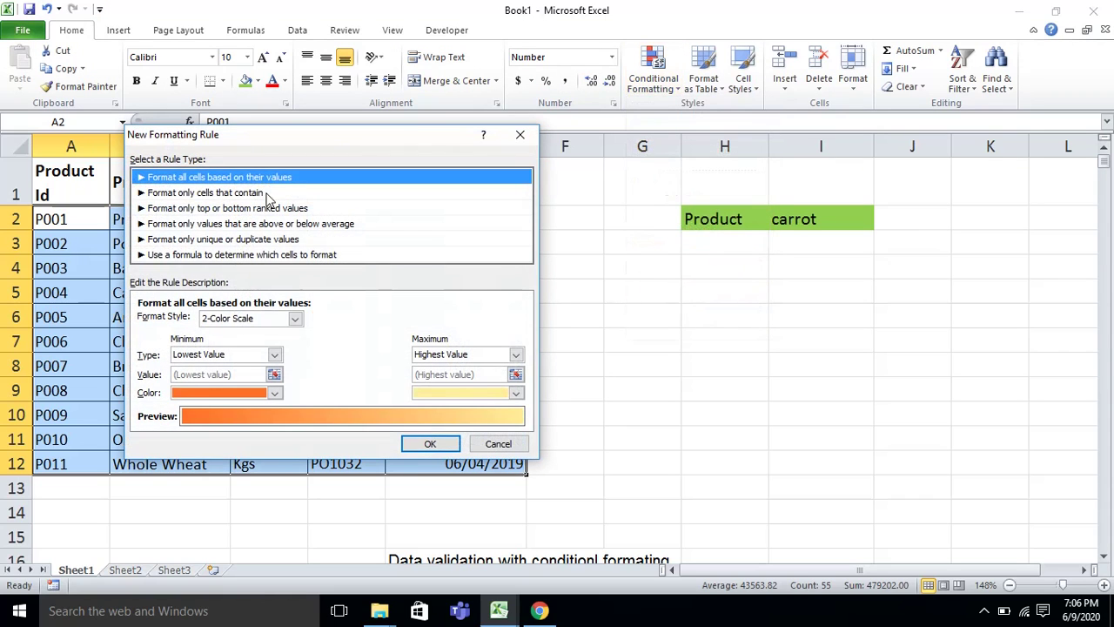
{"action": "left_click", "coordinate": [259, 255]}
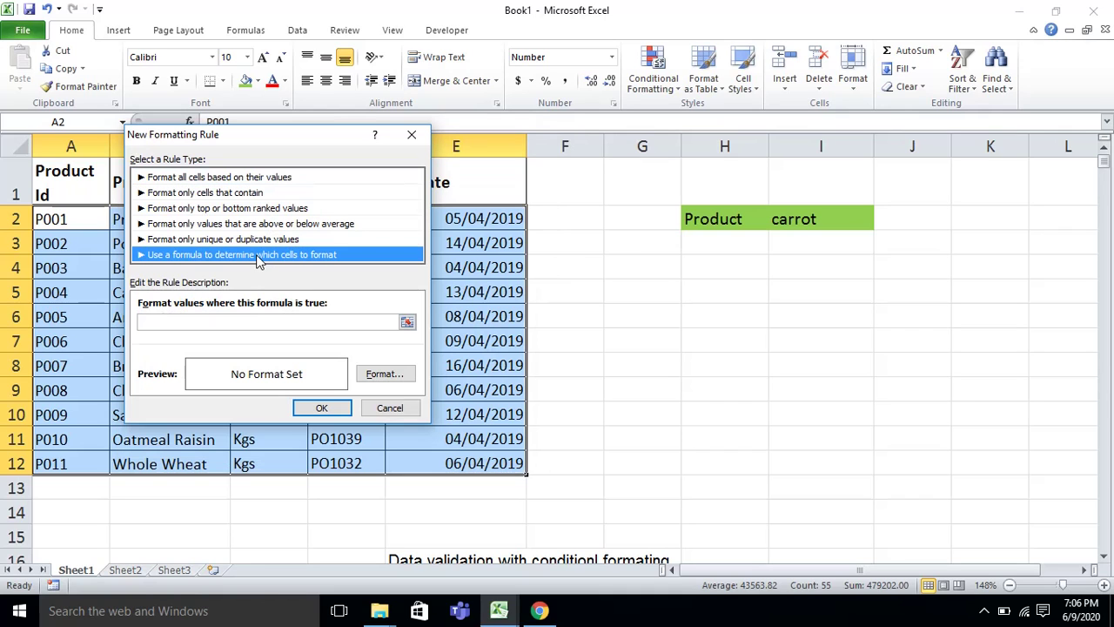
{"action": "left_click", "coordinate": [406, 323]}
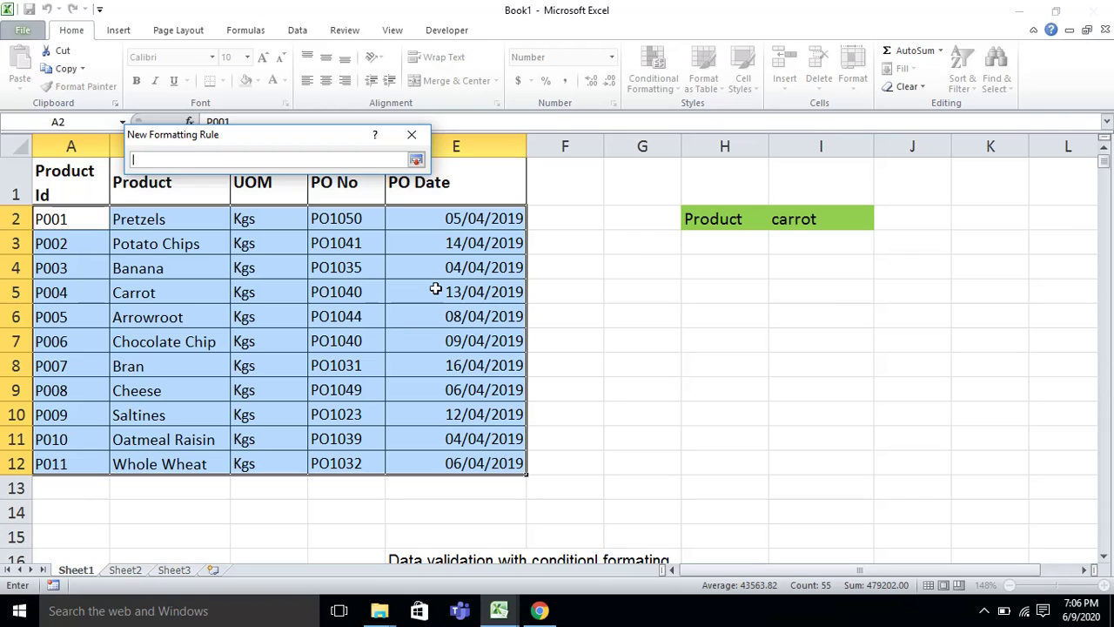
{"action": "left_click", "coordinate": [203, 222]}
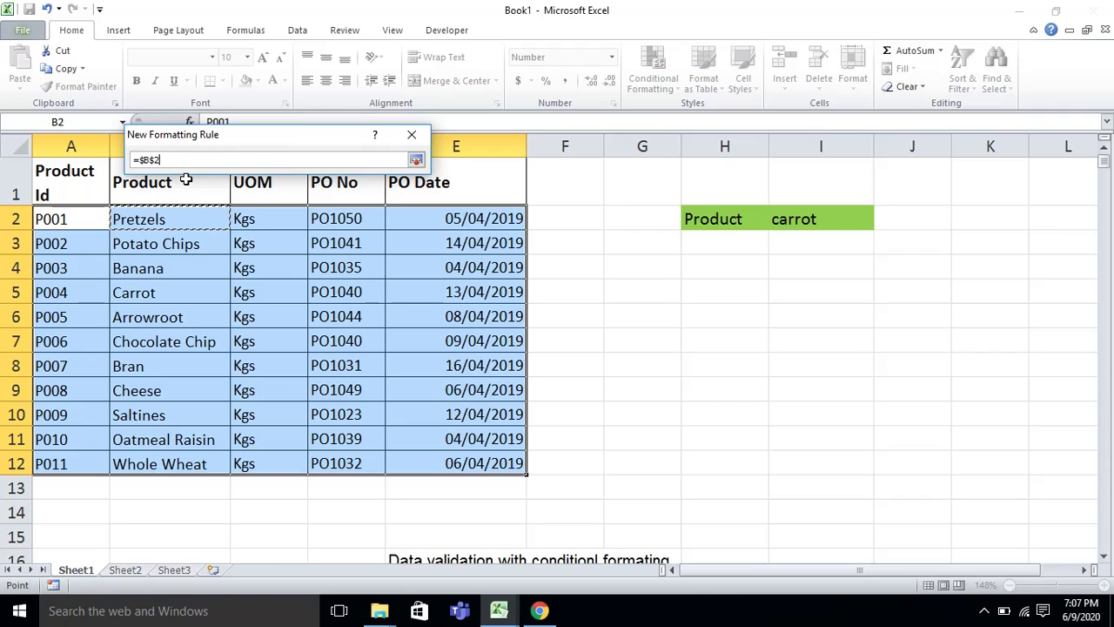
{"action": "key", "text": "F4"}
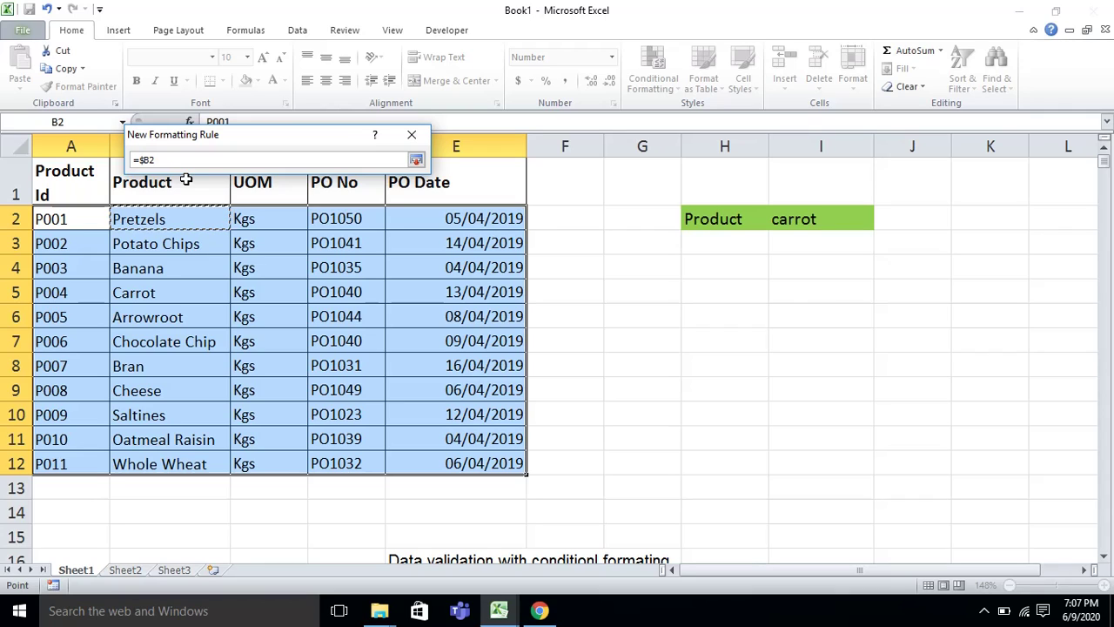
{"action": "type", "text": "="}
{"action": "left_click", "coordinate": [804, 219]}
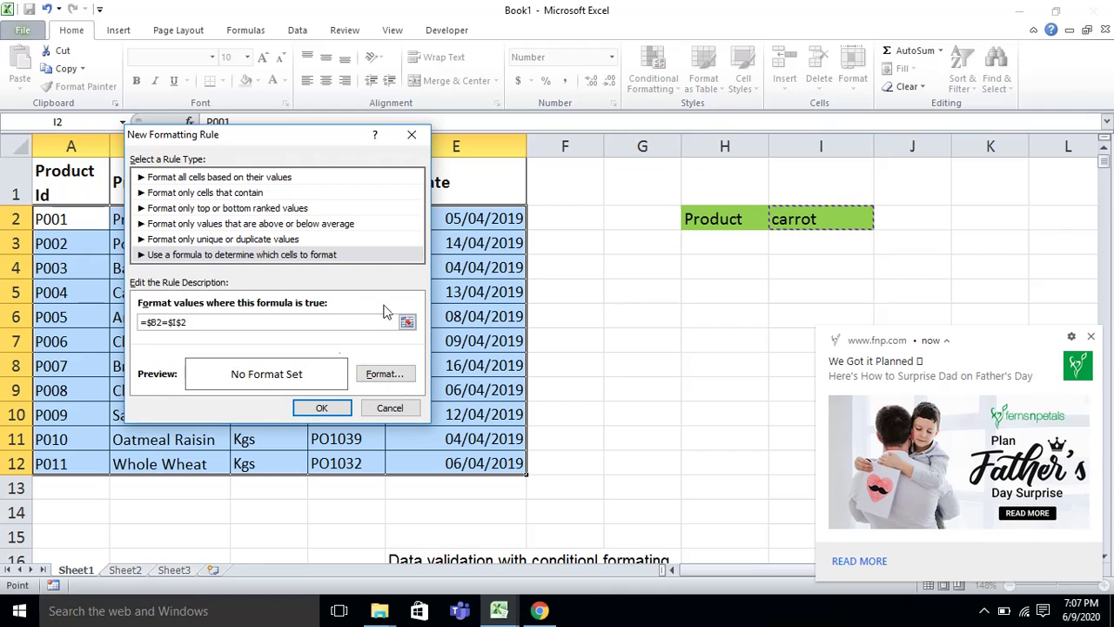
Step: Give the formatting rule a light blue background fill and apply it to the table
{"action": "left_click", "coordinate": [376, 376]}
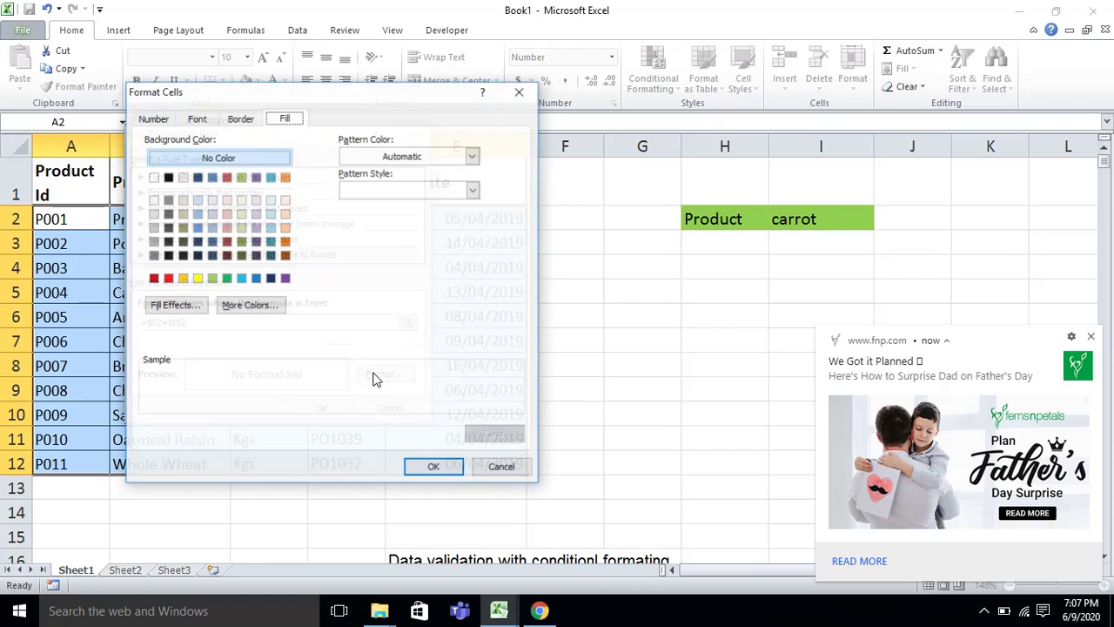
{"action": "left_click", "coordinate": [242, 280]}
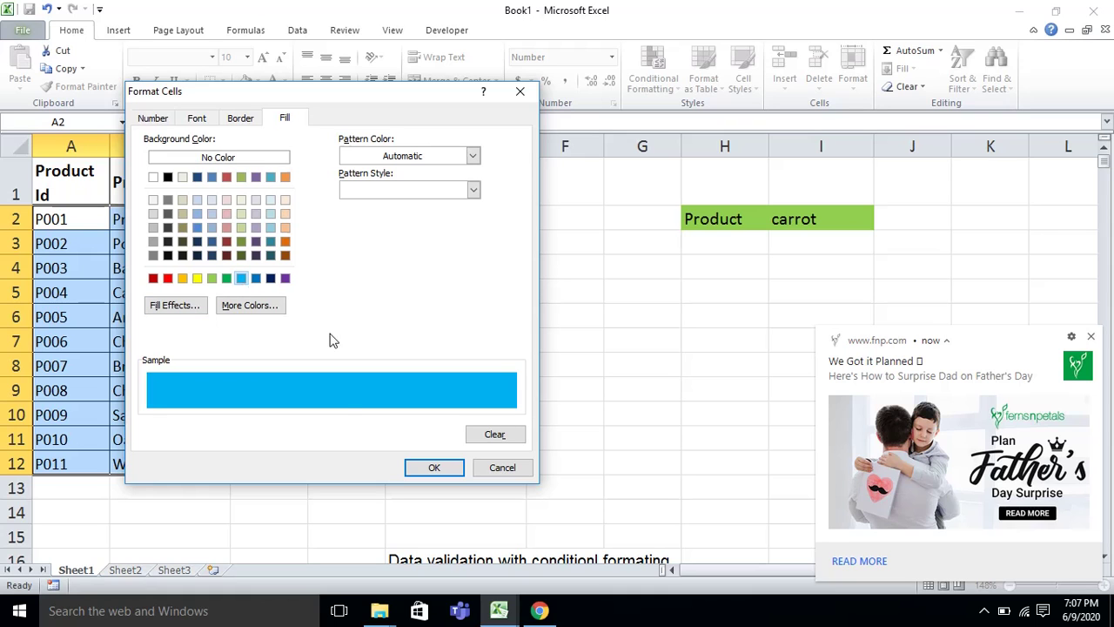
{"action": "left_click", "coordinate": [423, 469]}
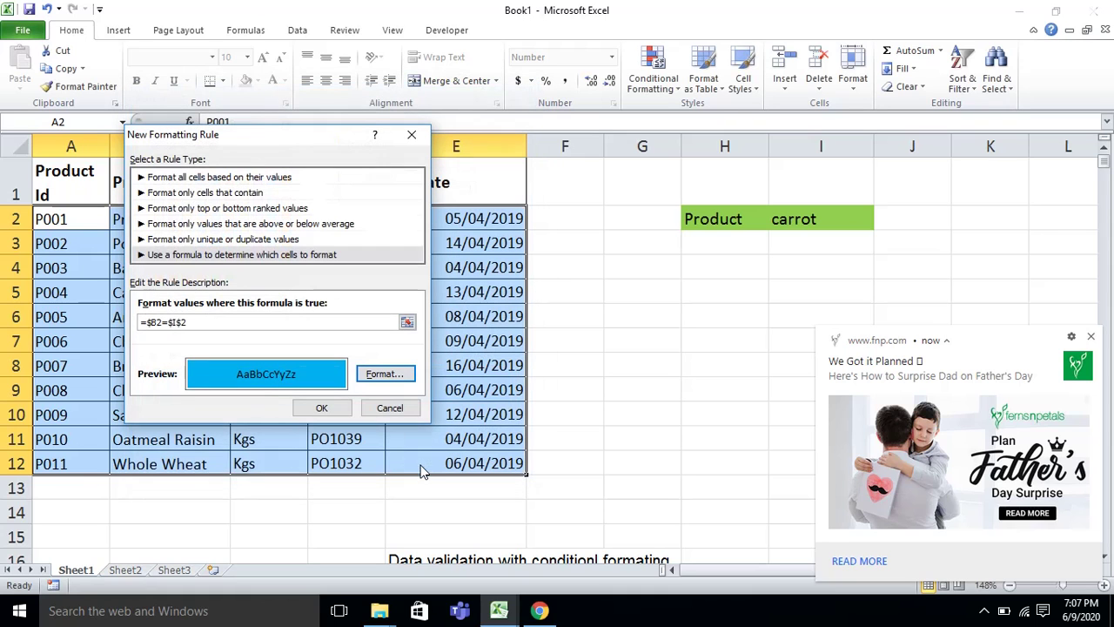
{"action": "left_click", "coordinate": [322, 409]}
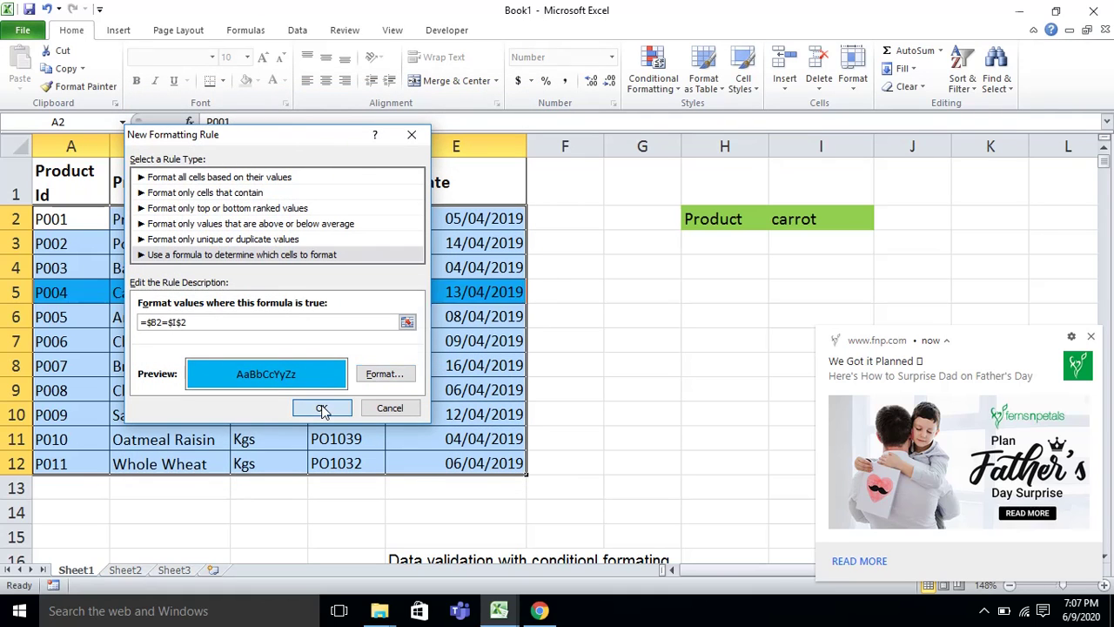
Step: Dismiss the advertising notification and choose cheese from the product dropdown in cell I2
{"action": "left_click", "coordinate": [706, 266]}
{"action": "left_click", "coordinate": [800, 214]}
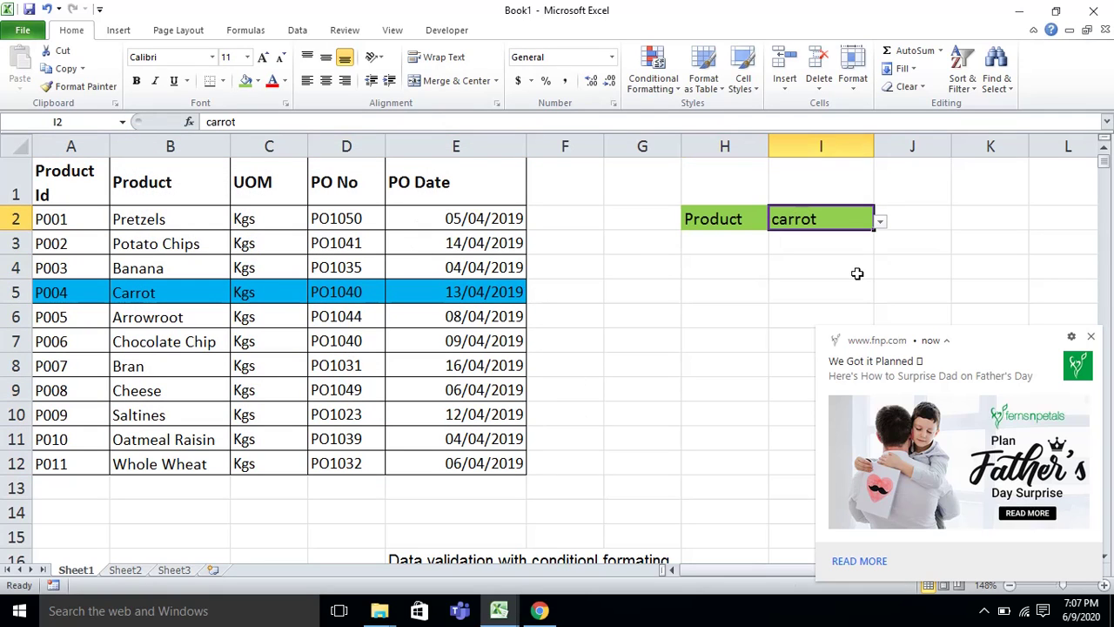
{"action": "left_click", "coordinate": [881, 225]}
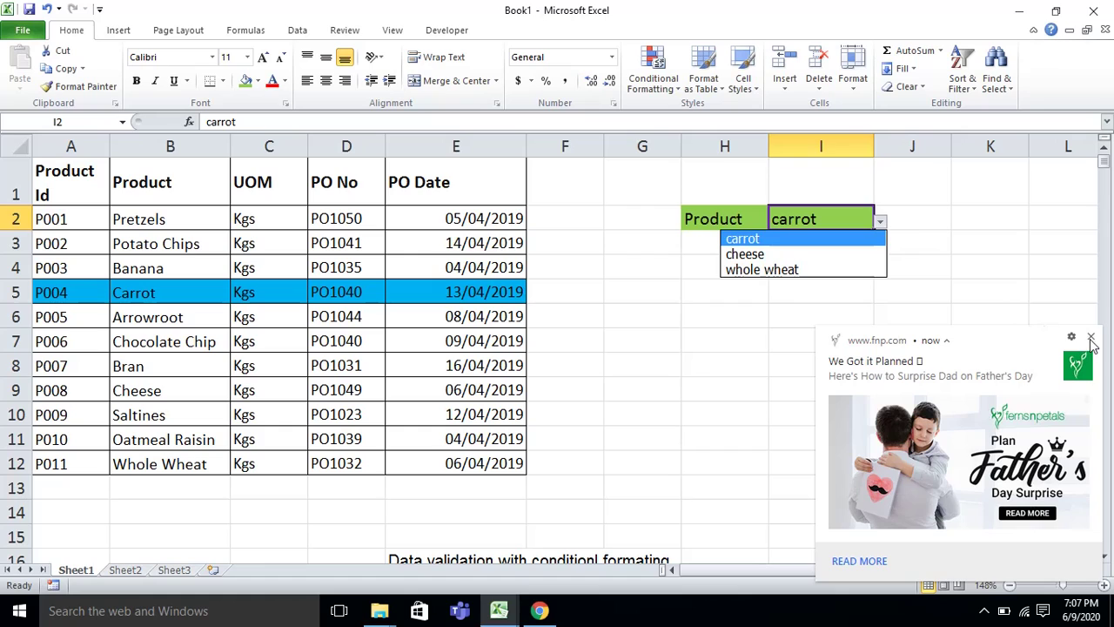
{"action": "left_click", "coordinate": [1093, 345]}
{"action": "left_click", "coordinate": [881, 222]}
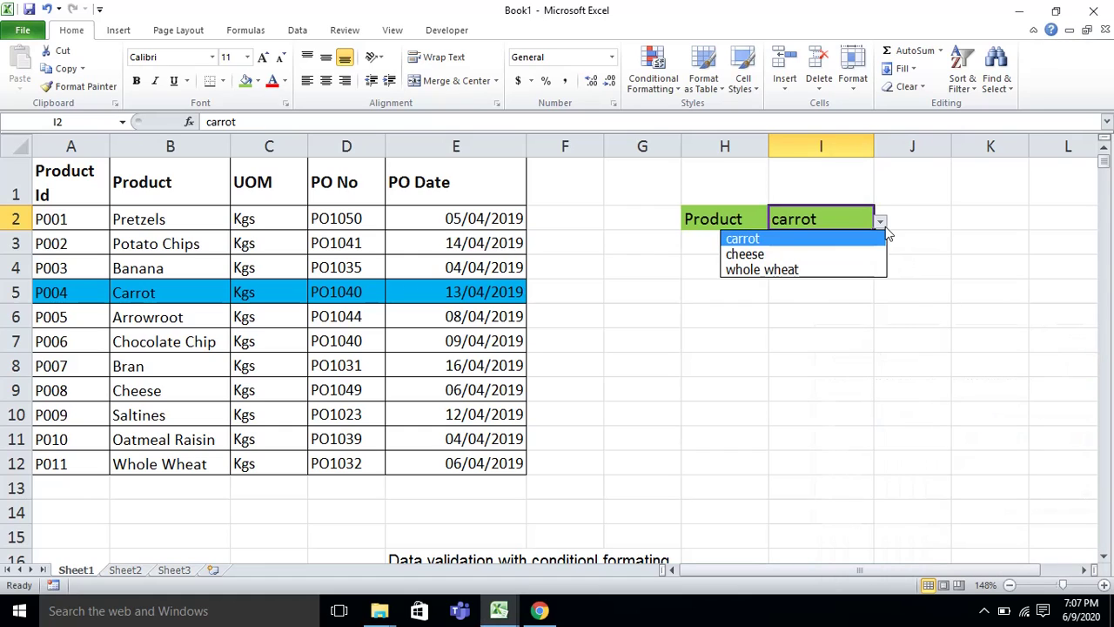
{"action": "left_click", "coordinate": [841, 255]}
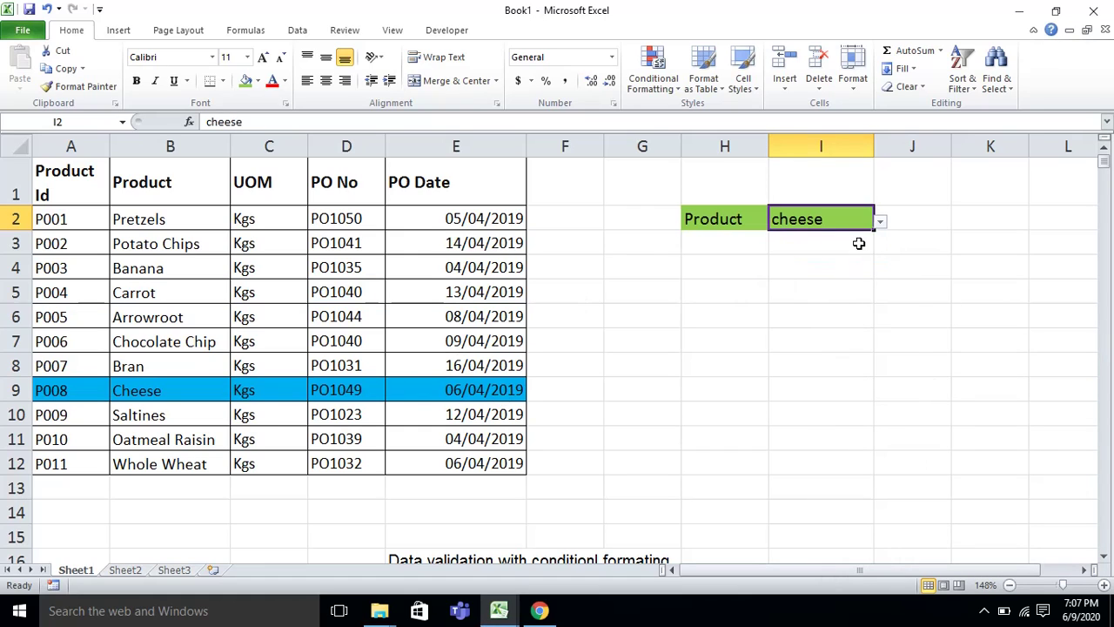
Step: Test the row highlighting by switching the I2 product dropdown to whole wheat, carrot, cheese, whole wheat and finally carrot
{"action": "left_click", "coordinate": [881, 223]}
{"action": "left_click", "coordinate": [823, 269]}
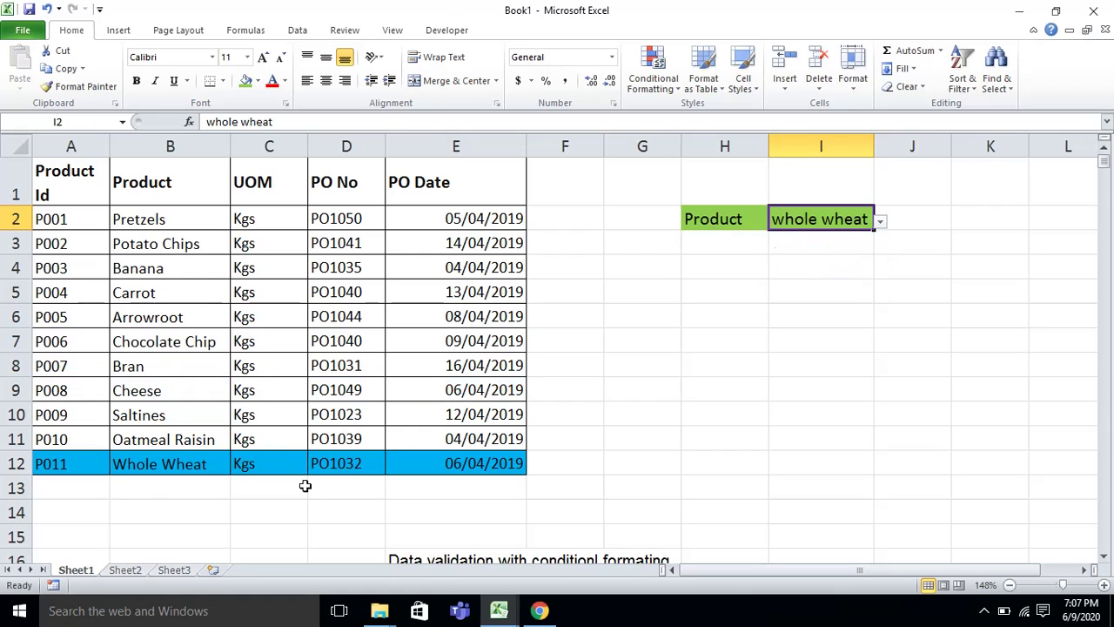
{"action": "left_click", "coordinate": [880, 222]}
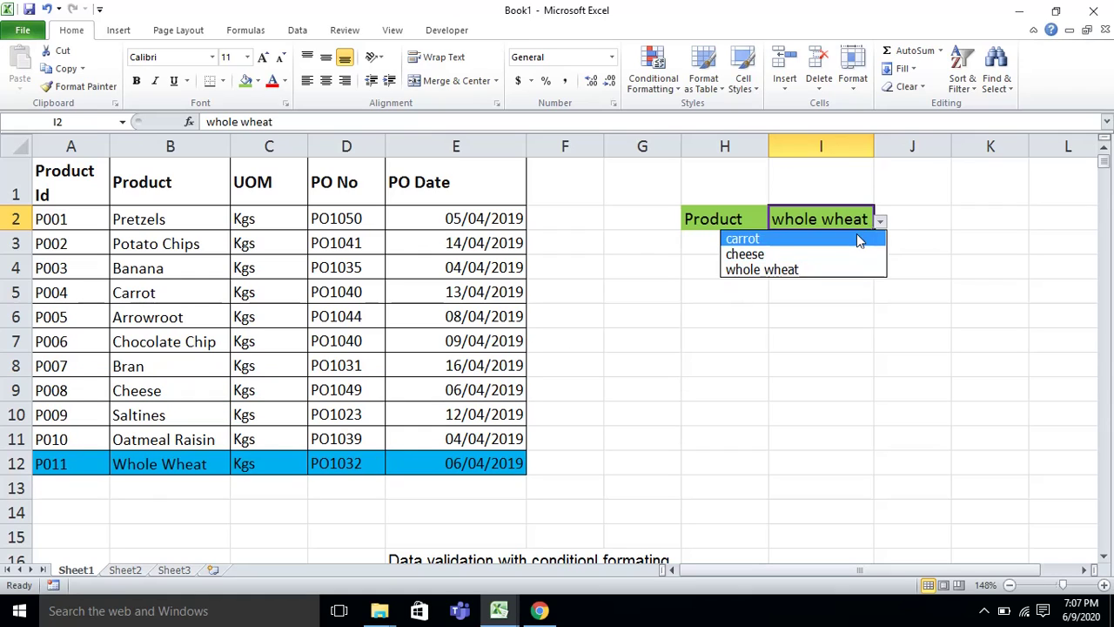
{"action": "left_click", "coordinate": [856, 233]}
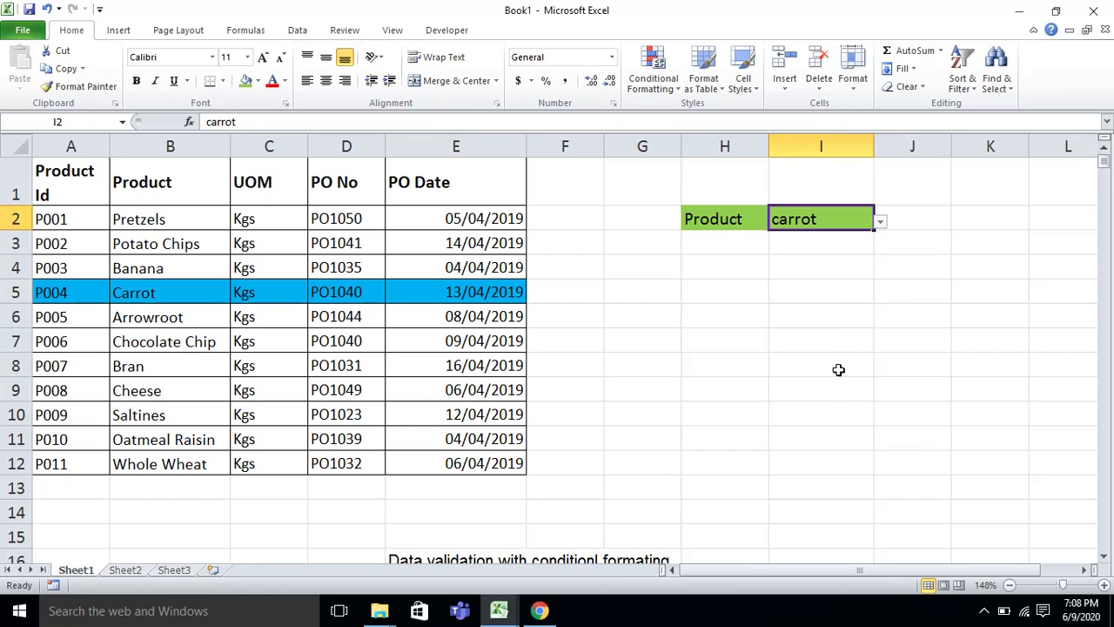
{"action": "left_click", "coordinate": [880, 221]}
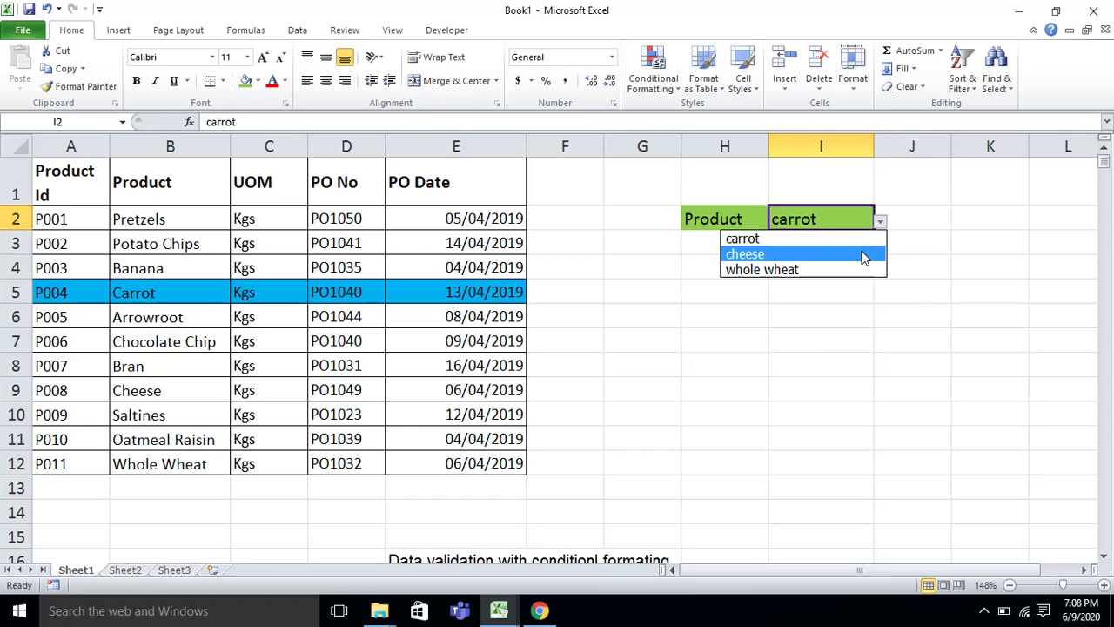
{"action": "left_click", "coordinate": [866, 255]}
{"action": "left_click", "coordinate": [880, 221]}
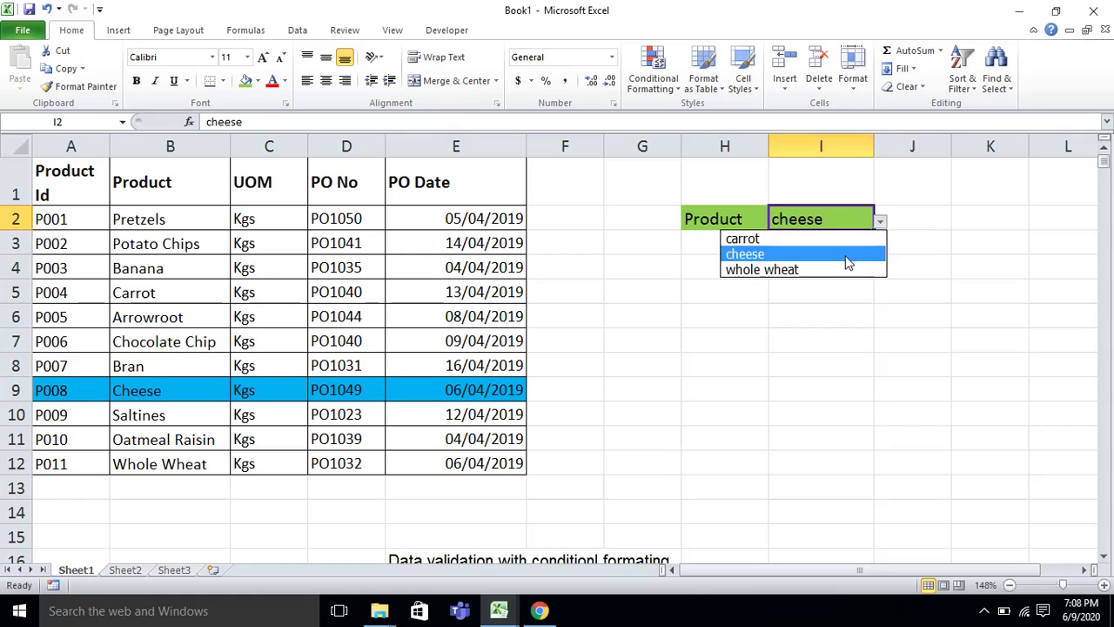
{"action": "left_click", "coordinate": [842, 273]}
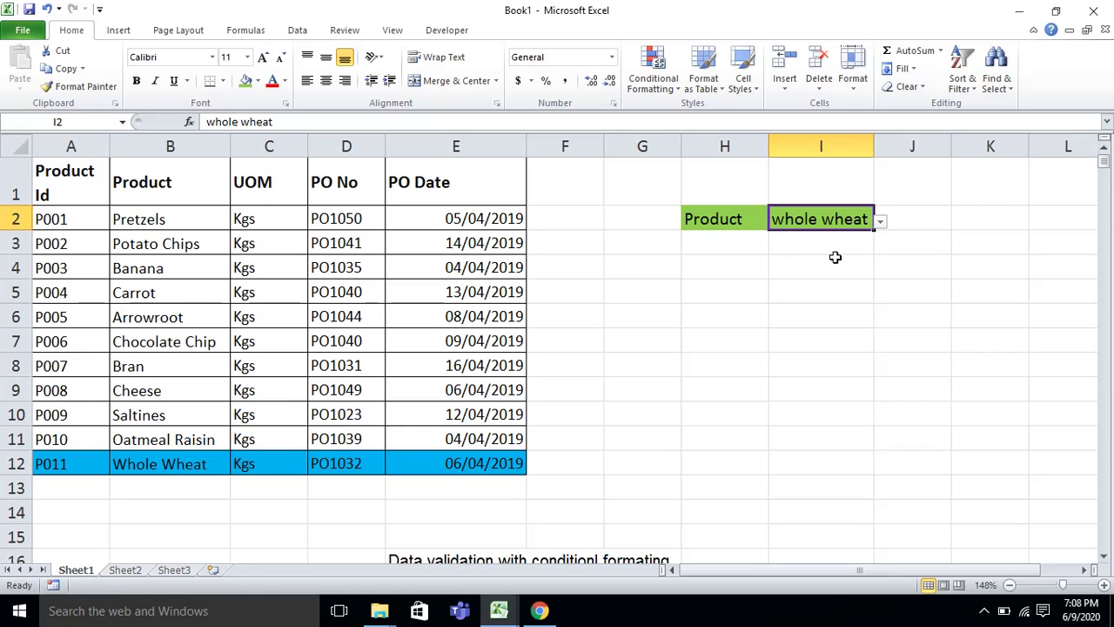
{"action": "left_click", "coordinate": [880, 221]}
{"action": "left_click", "coordinate": [853, 240]}
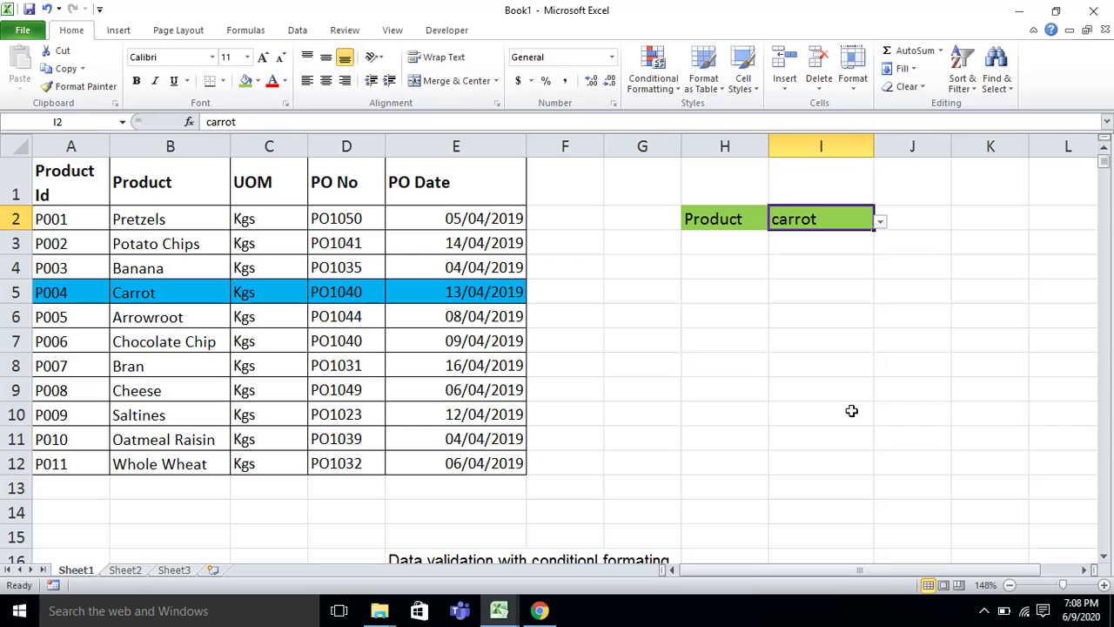
{"action": "left_click", "coordinate": [984, 611]}
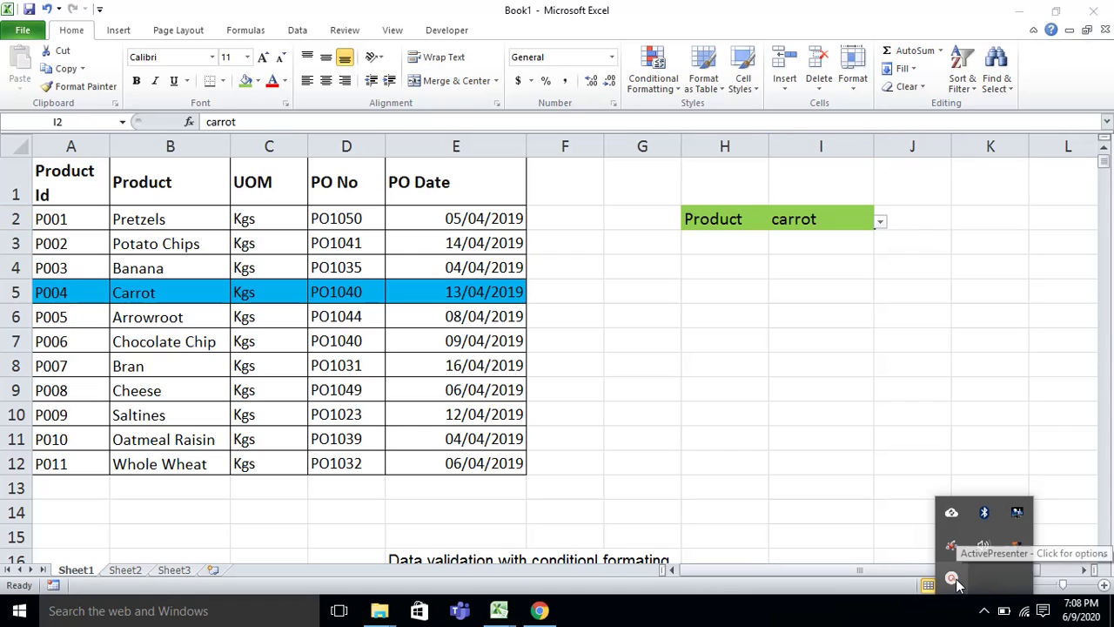